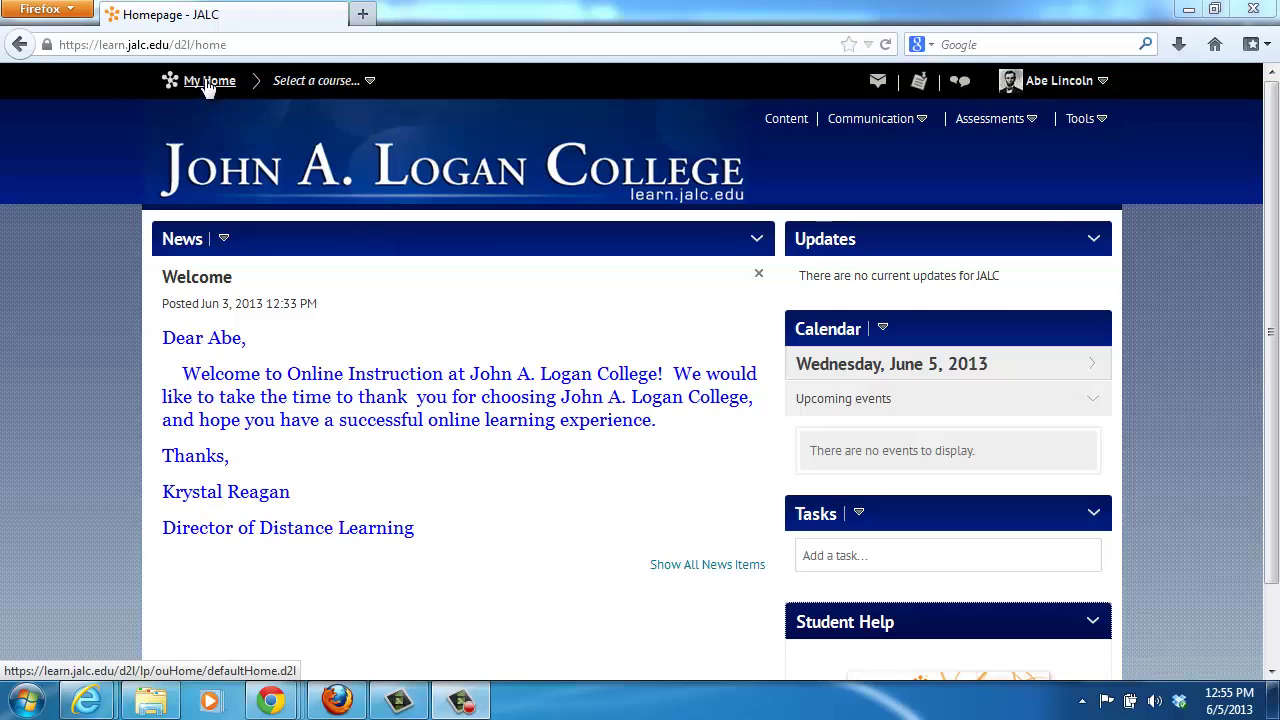
Look over the enrolled course list, then check the message, update and subscription alerts.
left_click(373, 82)
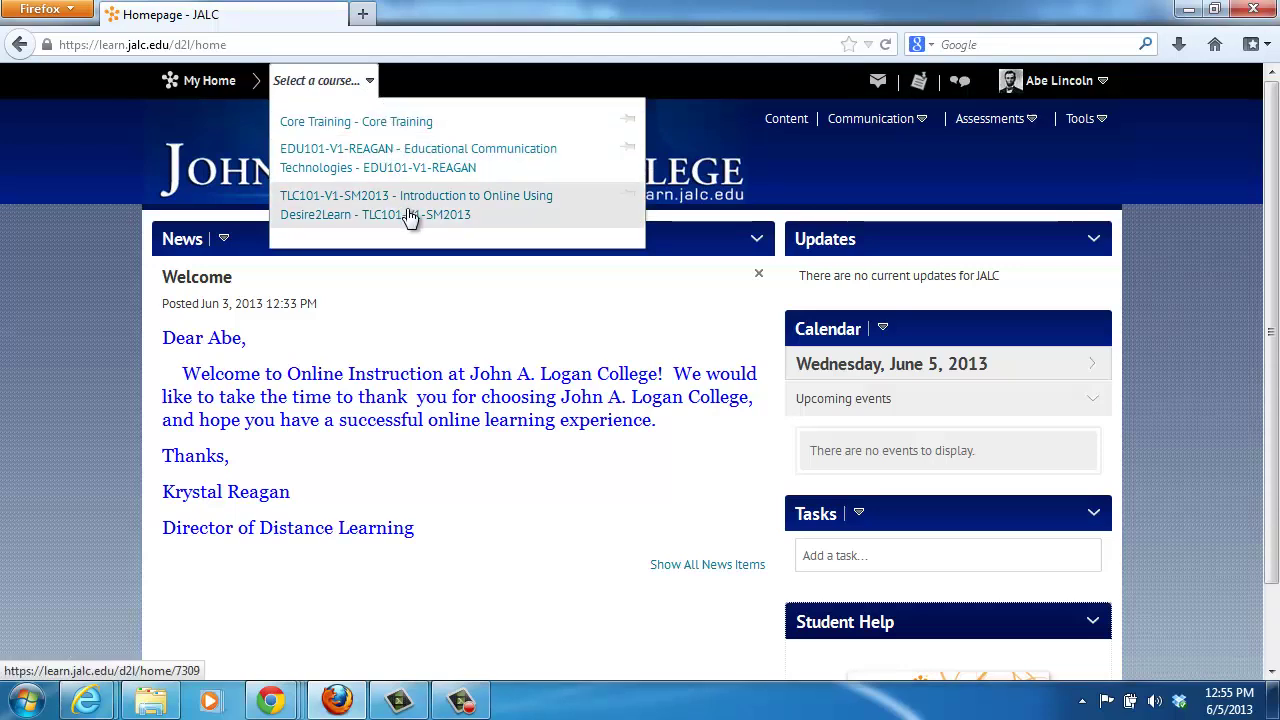
left_click(709, 86)
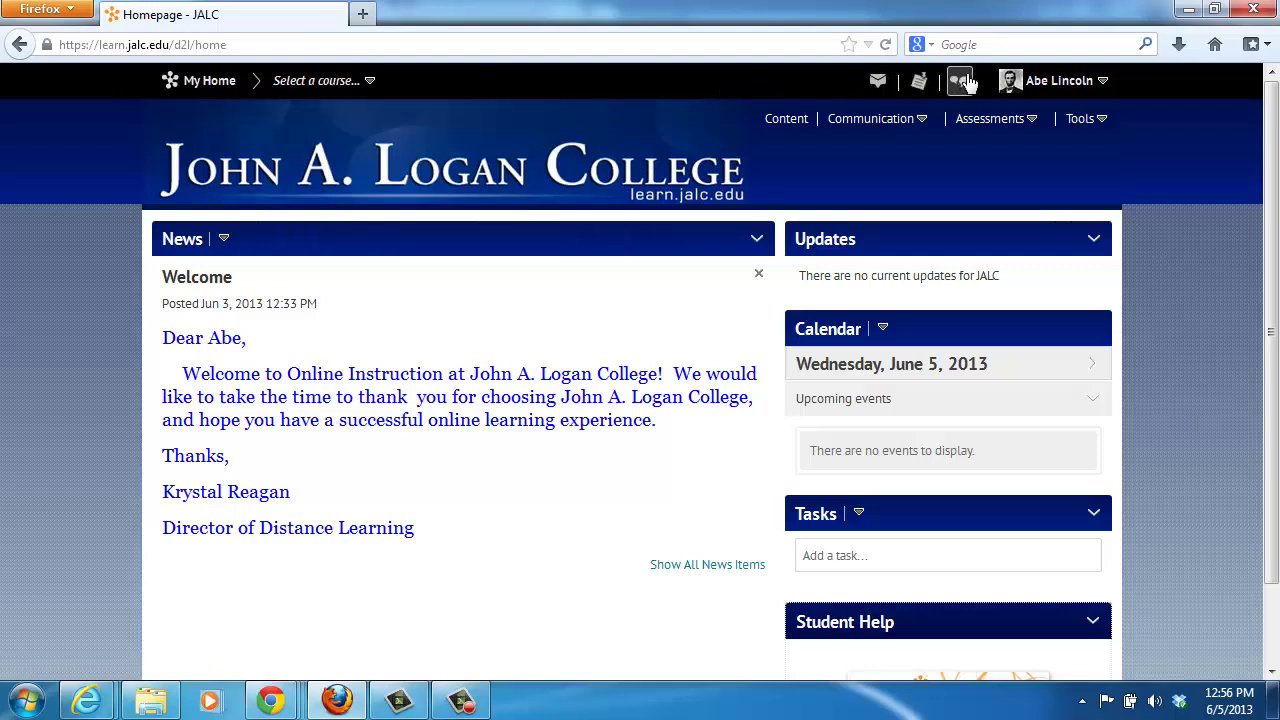
left_click(878, 84)
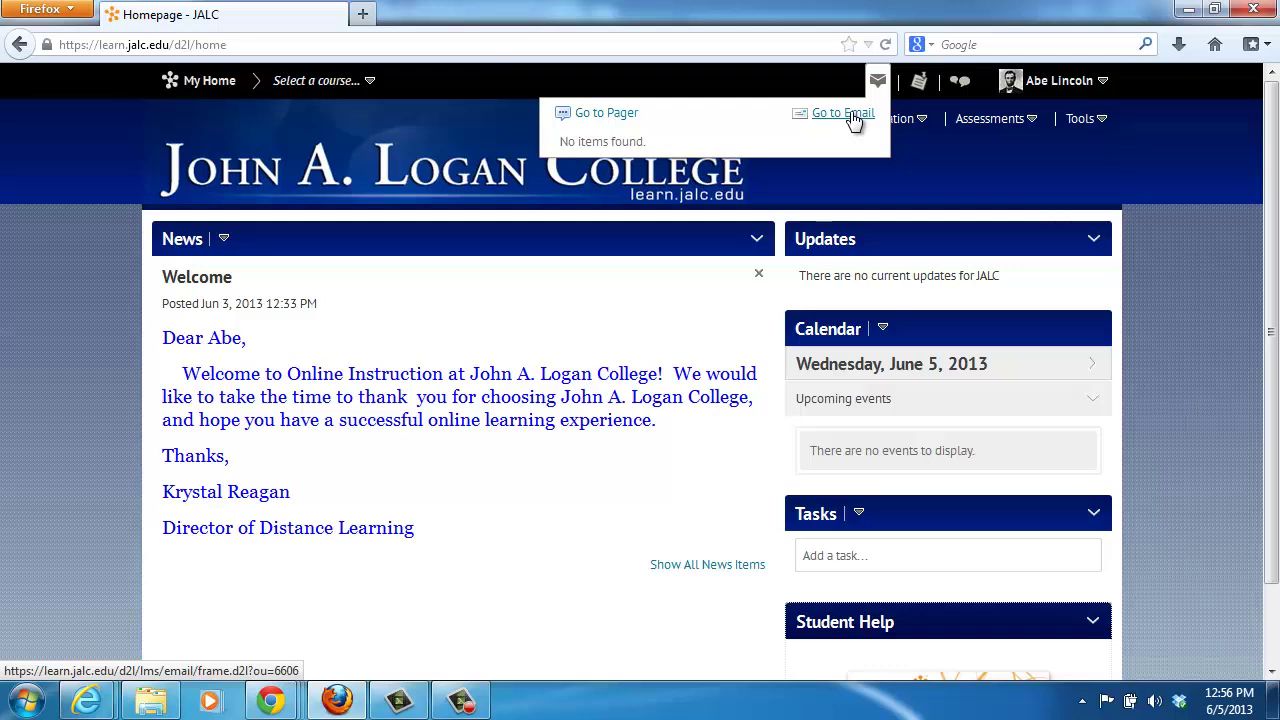
left_click(919, 82)
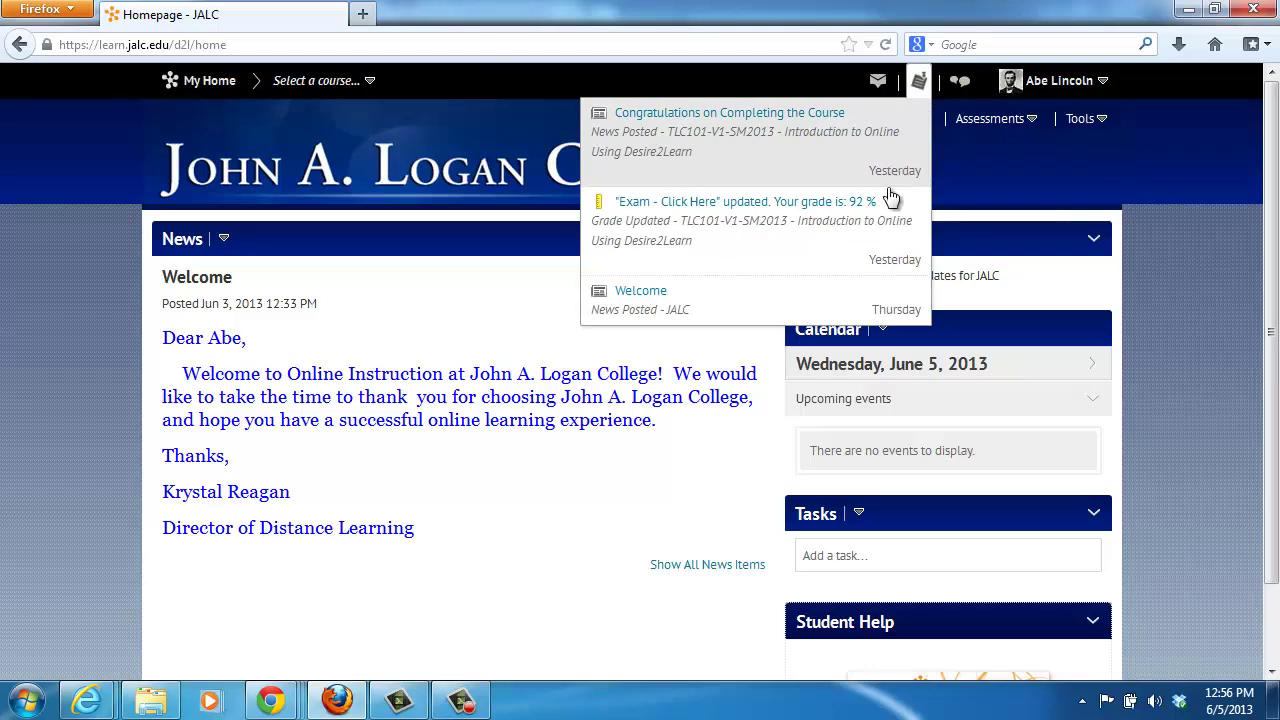
left_click(967, 95)
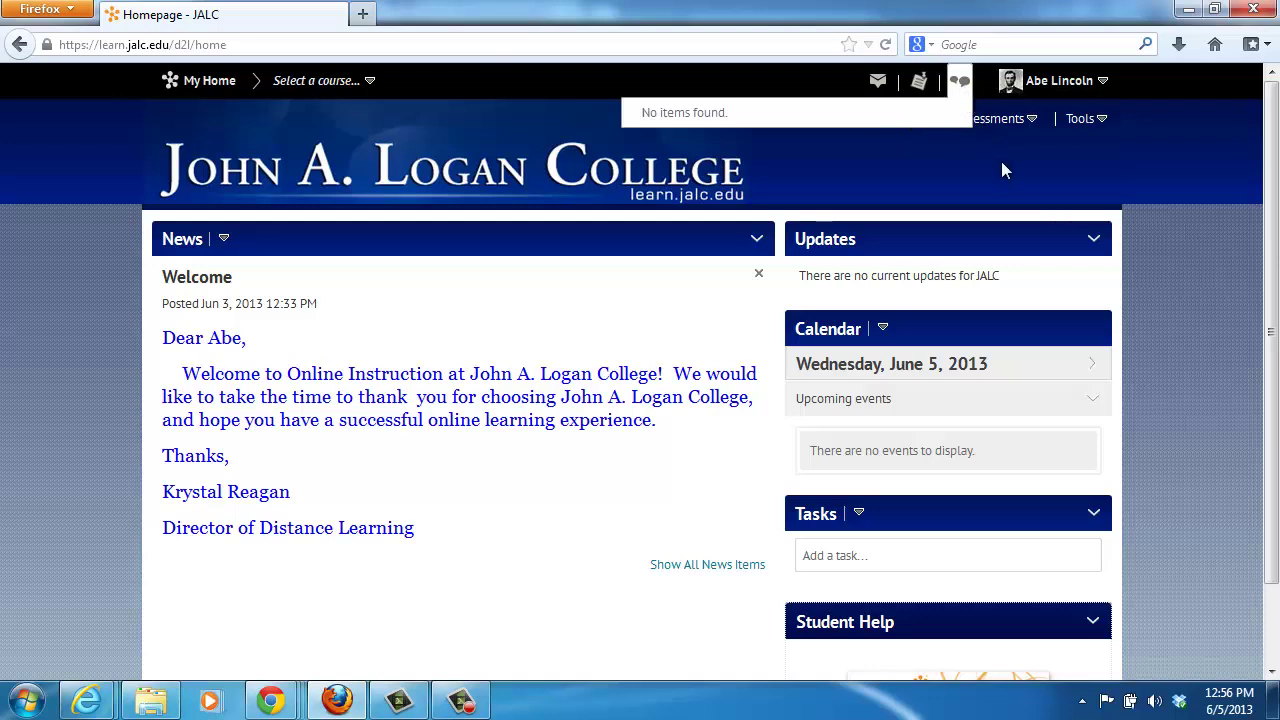
Open the Edit My User Profile page from the user account menu.
left_click(1103, 84)
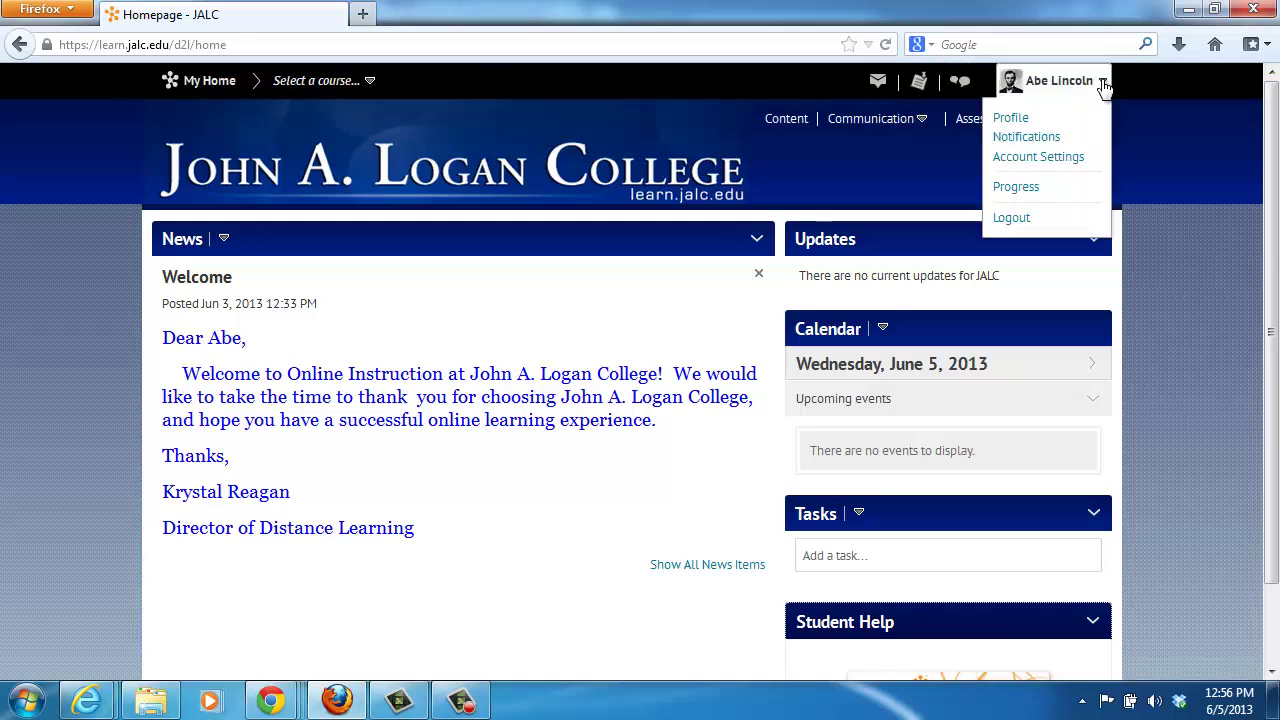
left_click(1012, 120)
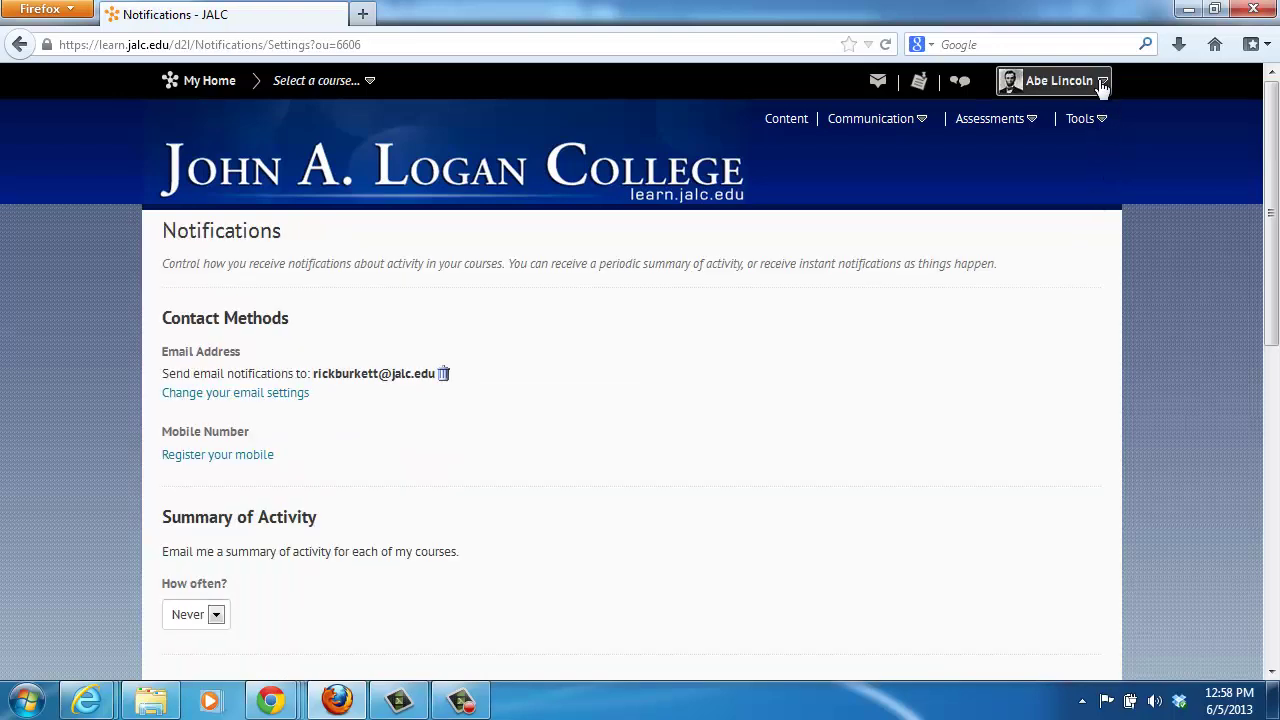
Open Account Settings, showing PT Sans font at size 11 and Dialogs windows.
left_click(1101, 82)
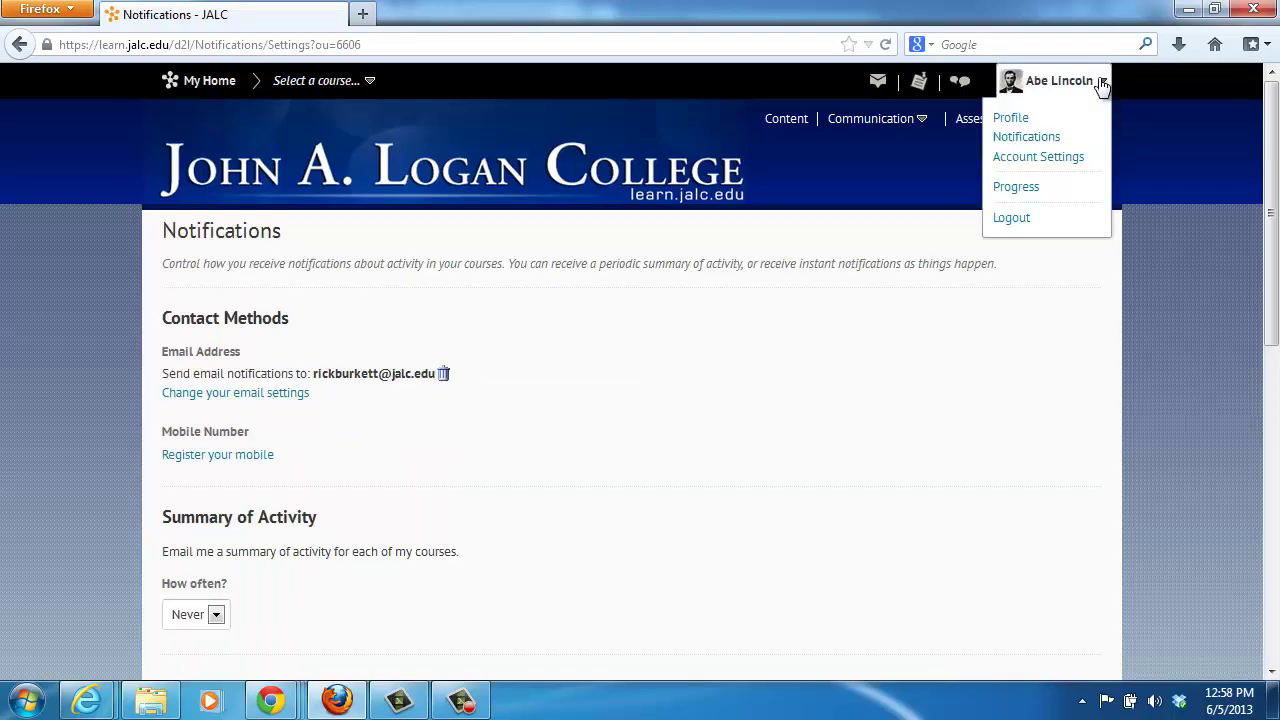
left_click(1073, 159)
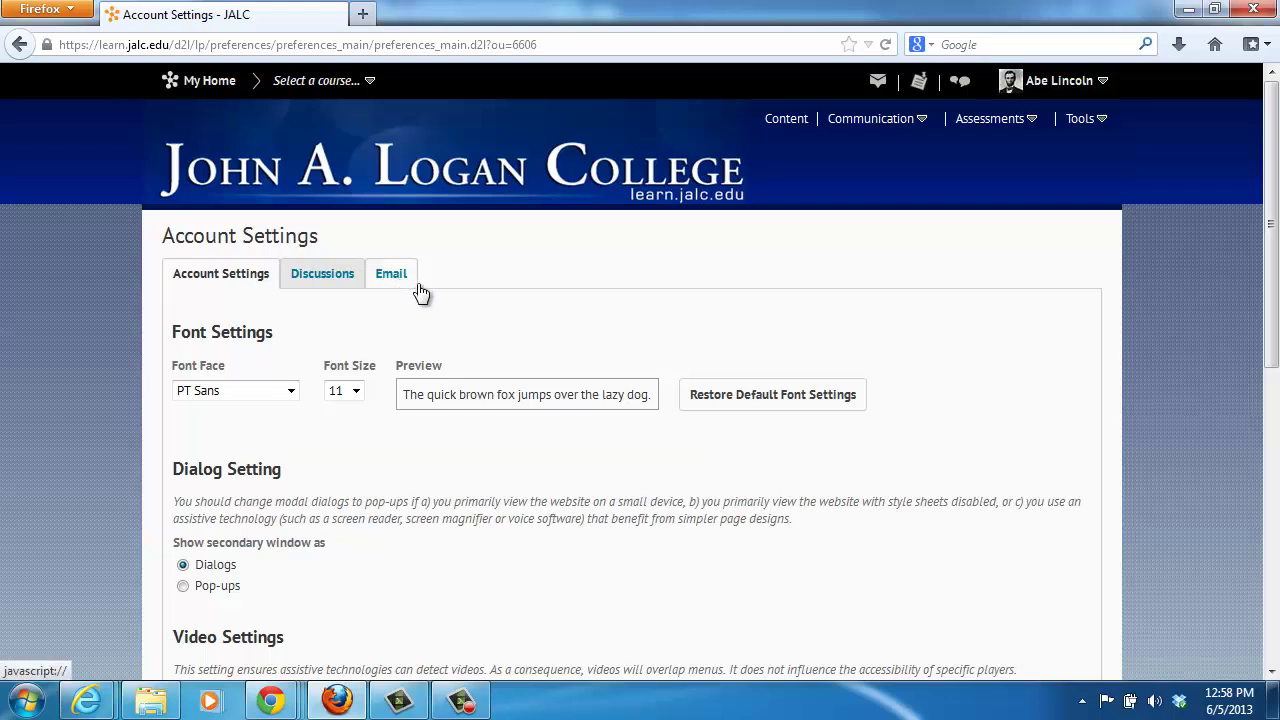
left_click(1103, 84)
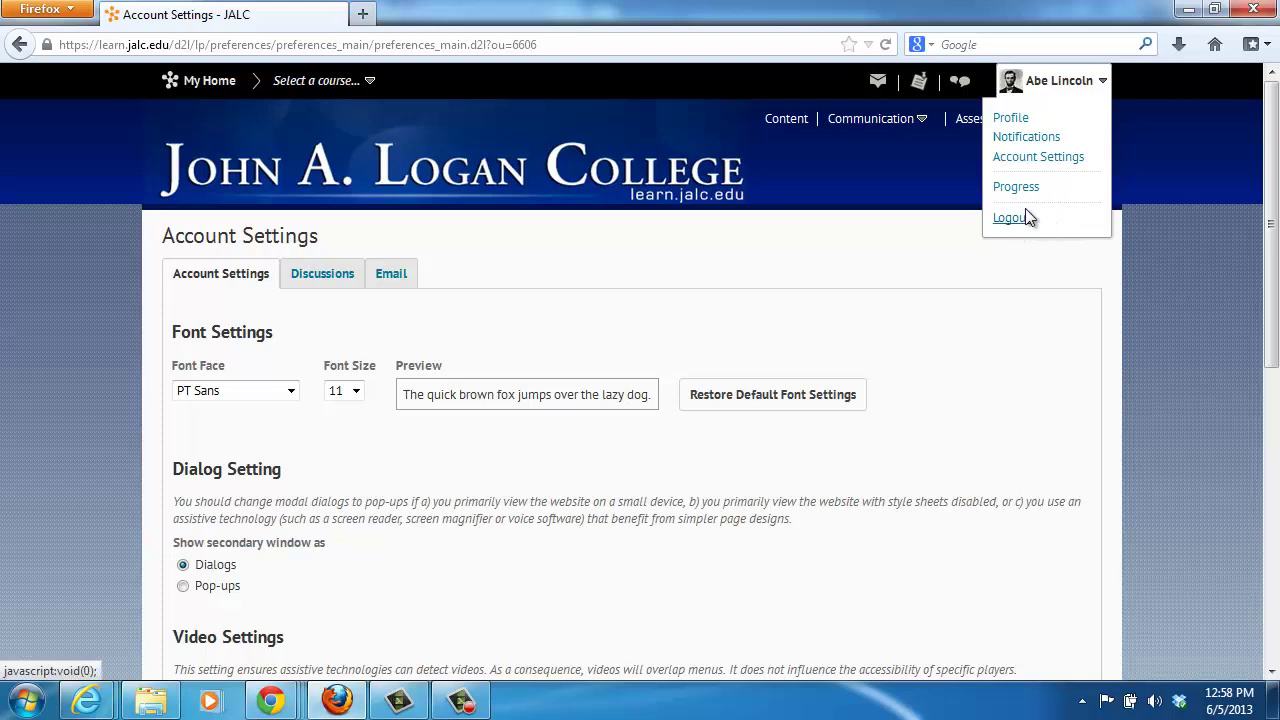
left_click(1162, 176)
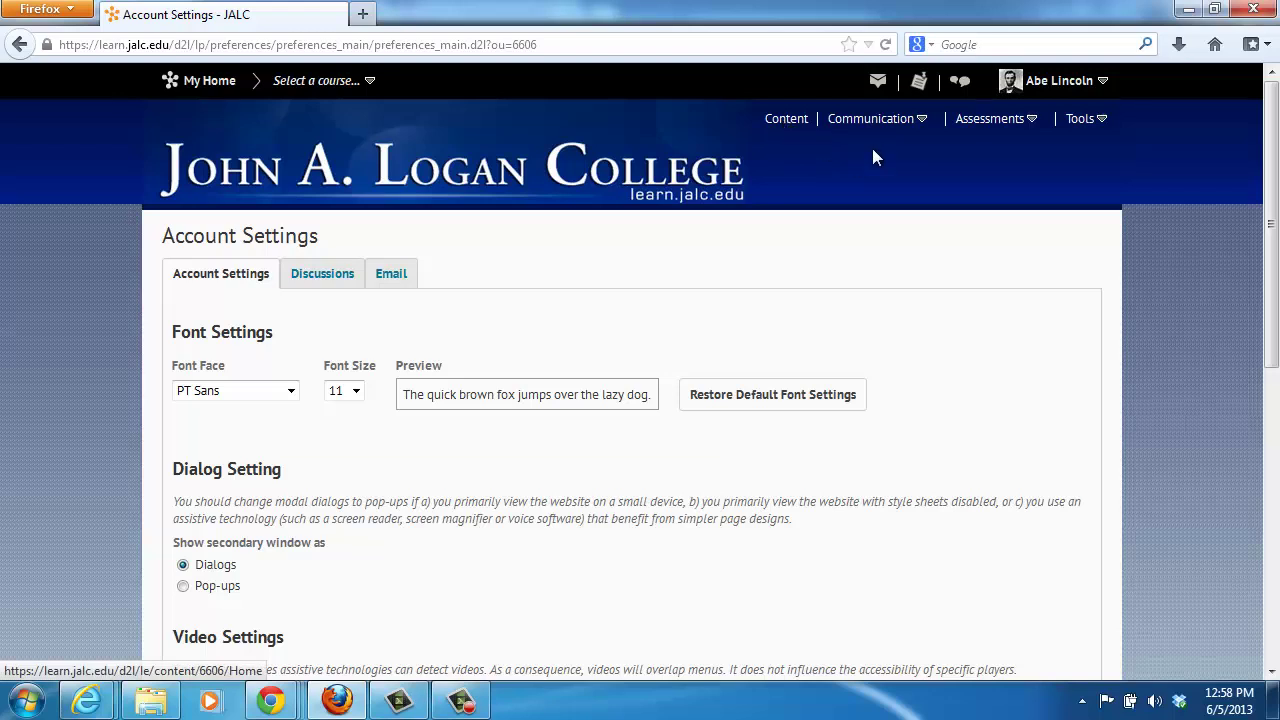
Browse the Communication, Assessments and Tools navbar lists, ending on Assessments (Dropbox through Surveys).
left_click(921, 120)
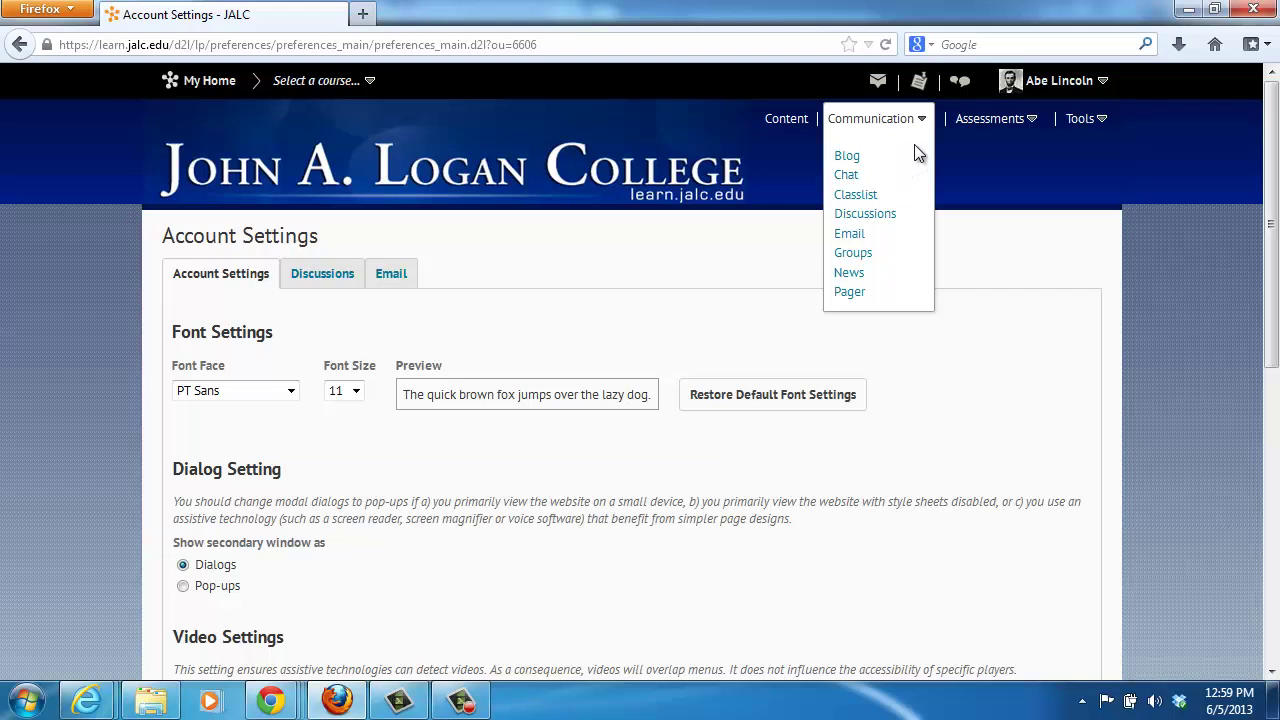
left_click(1033, 121)
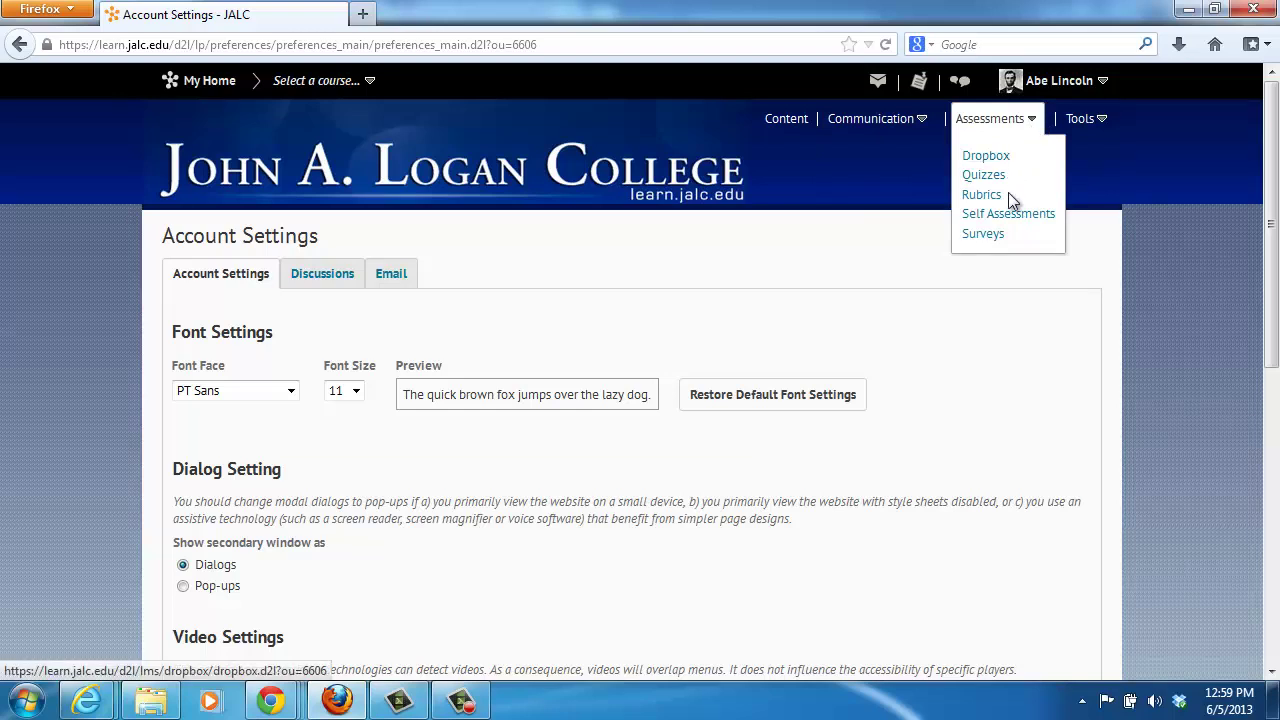
left_click(1104, 122)
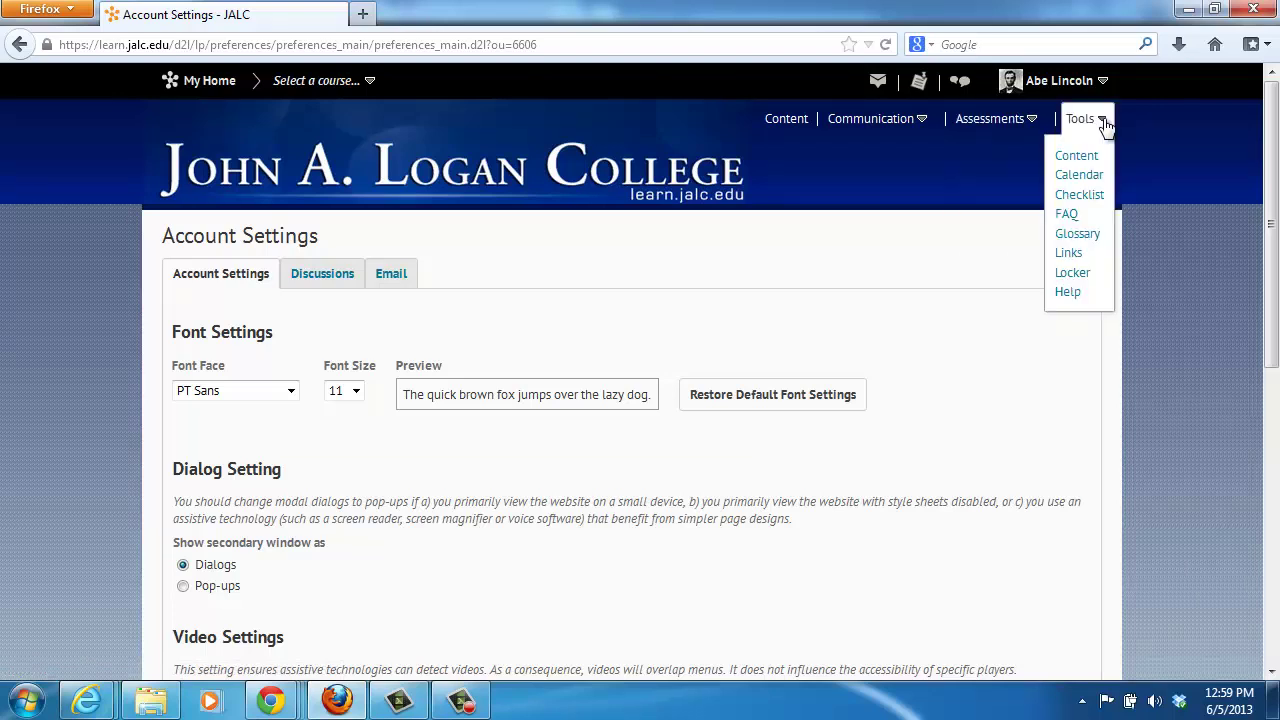
left_click(1165, 166)
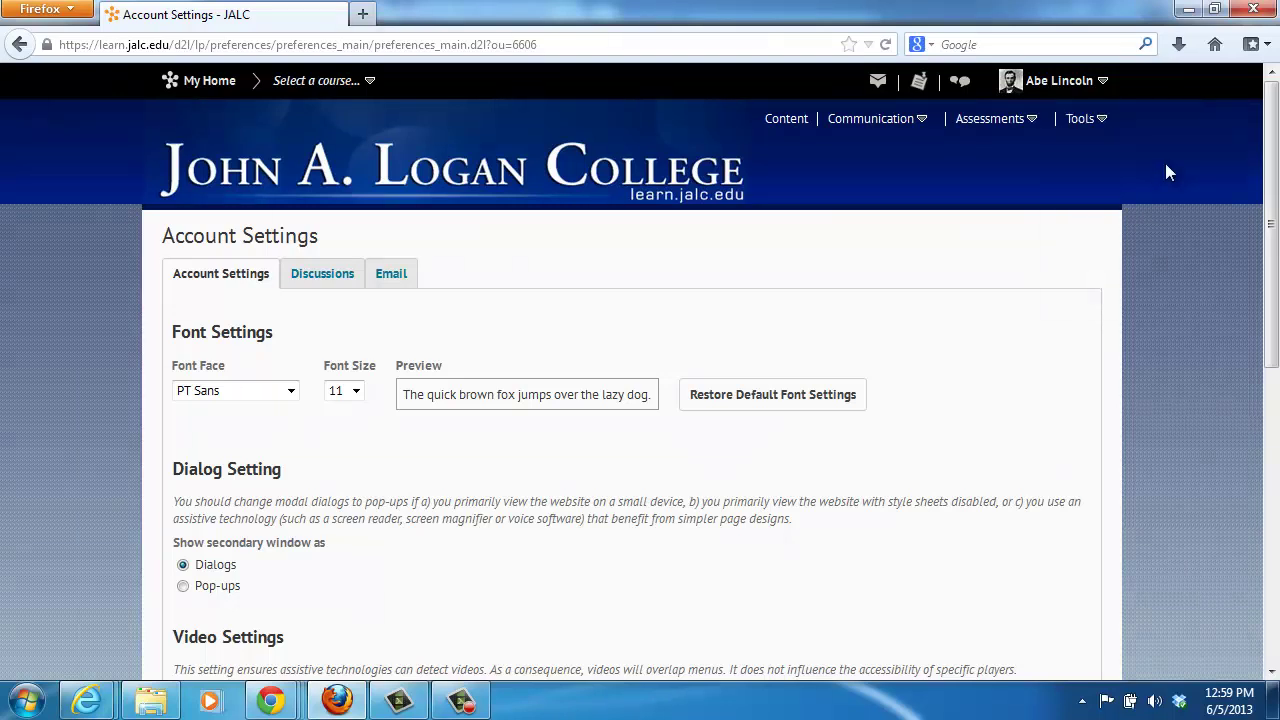
left_click(1034, 121)
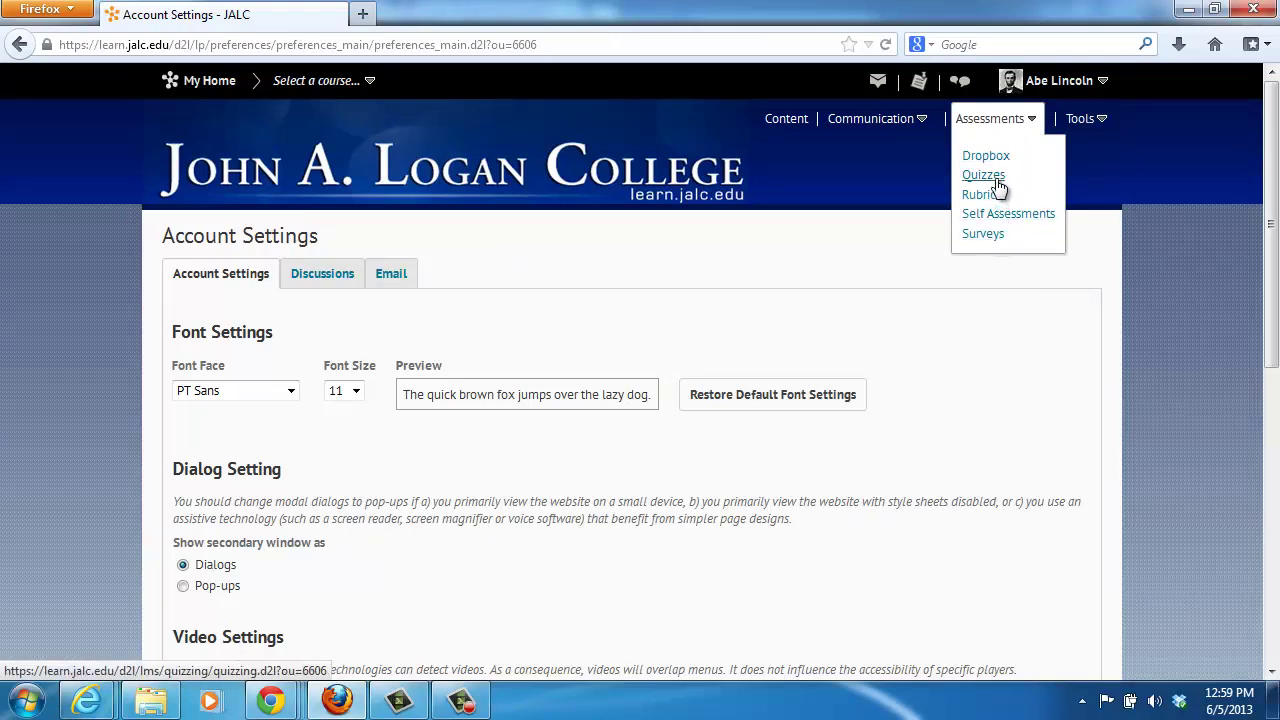
Go to the TLC101-V1-SM2013 Introduction to Online Using Desire2Learn course homepage.
left_click(902, 175)
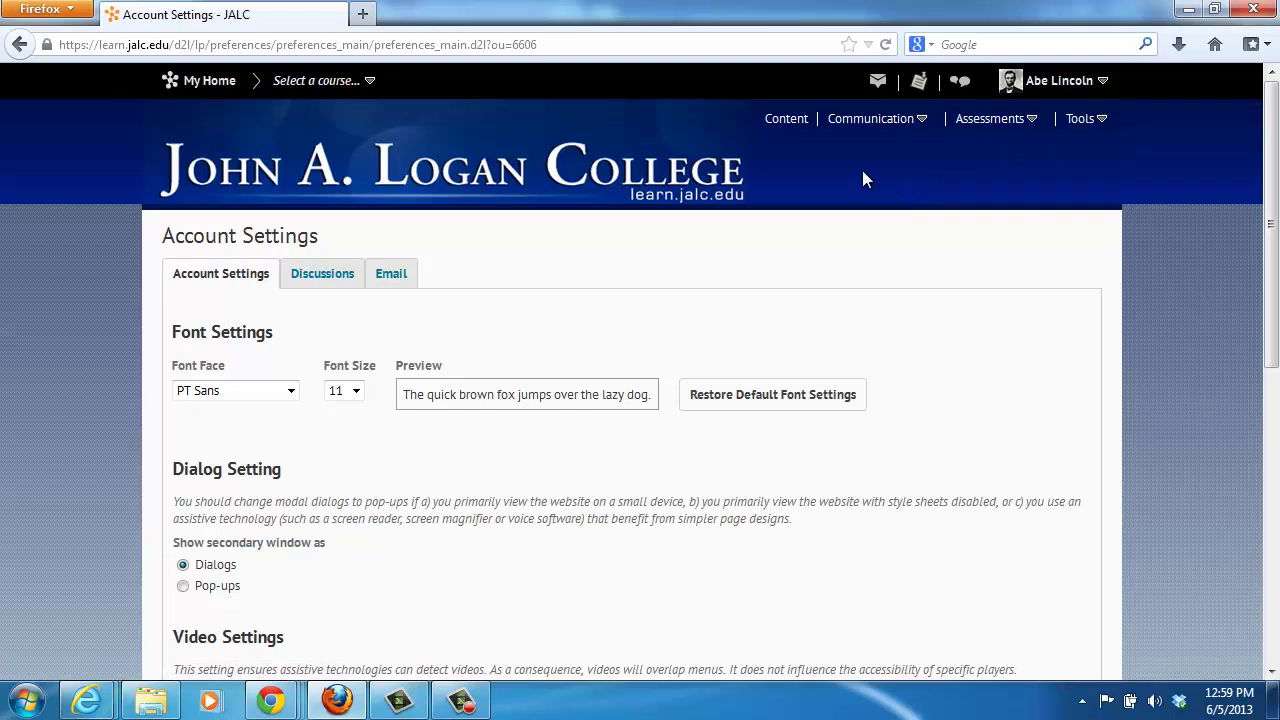
left_click(368, 86)
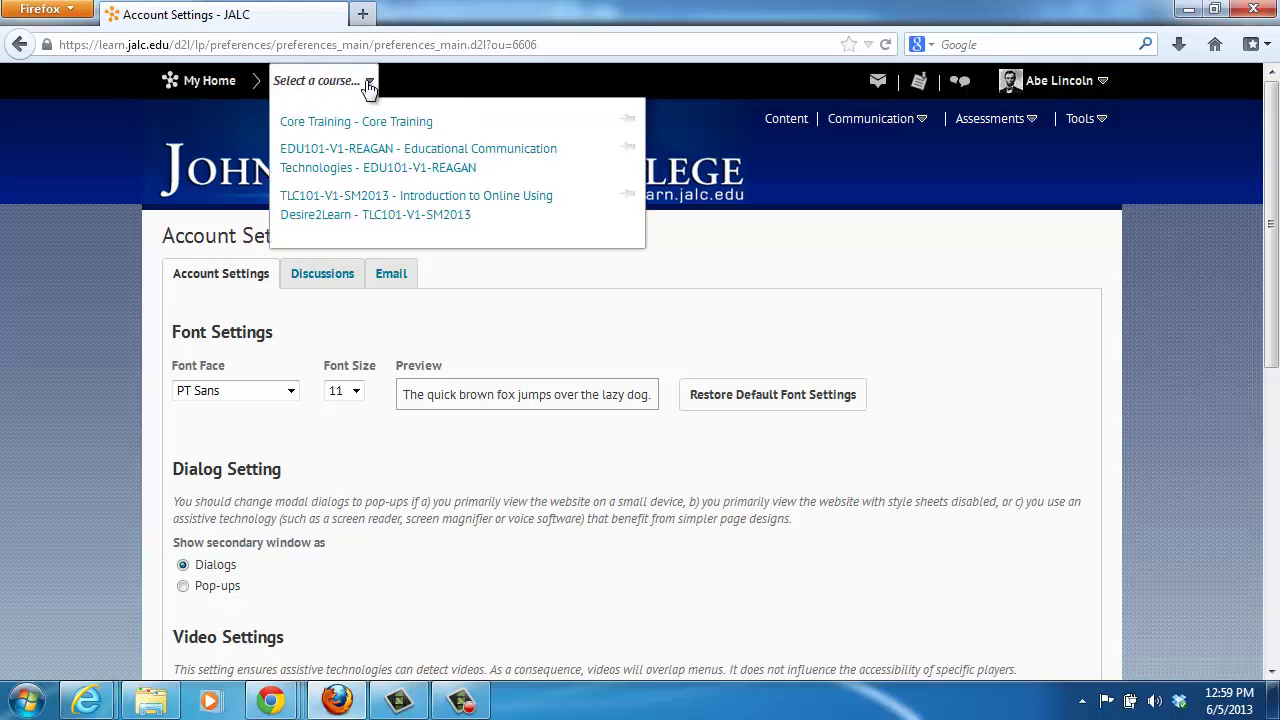
left_click(393, 205)
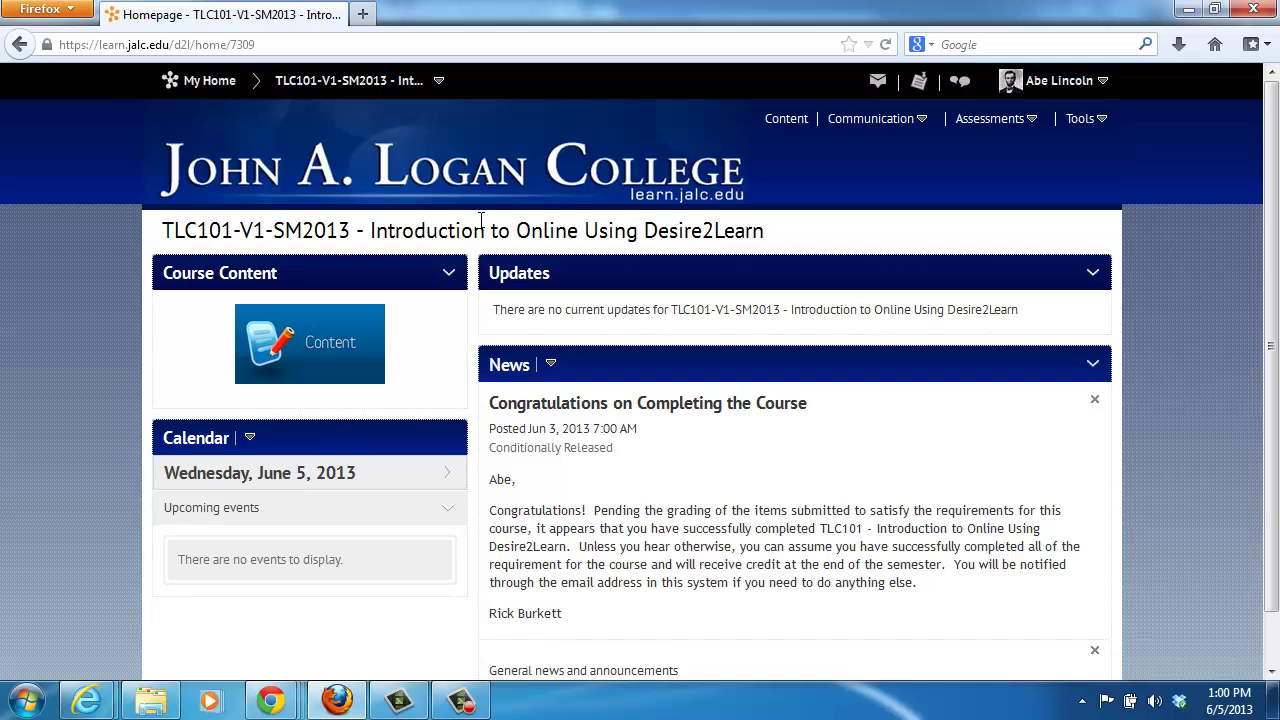
Open TLC101's Table of Contents from the Course Content widget.
left_click(329, 344)
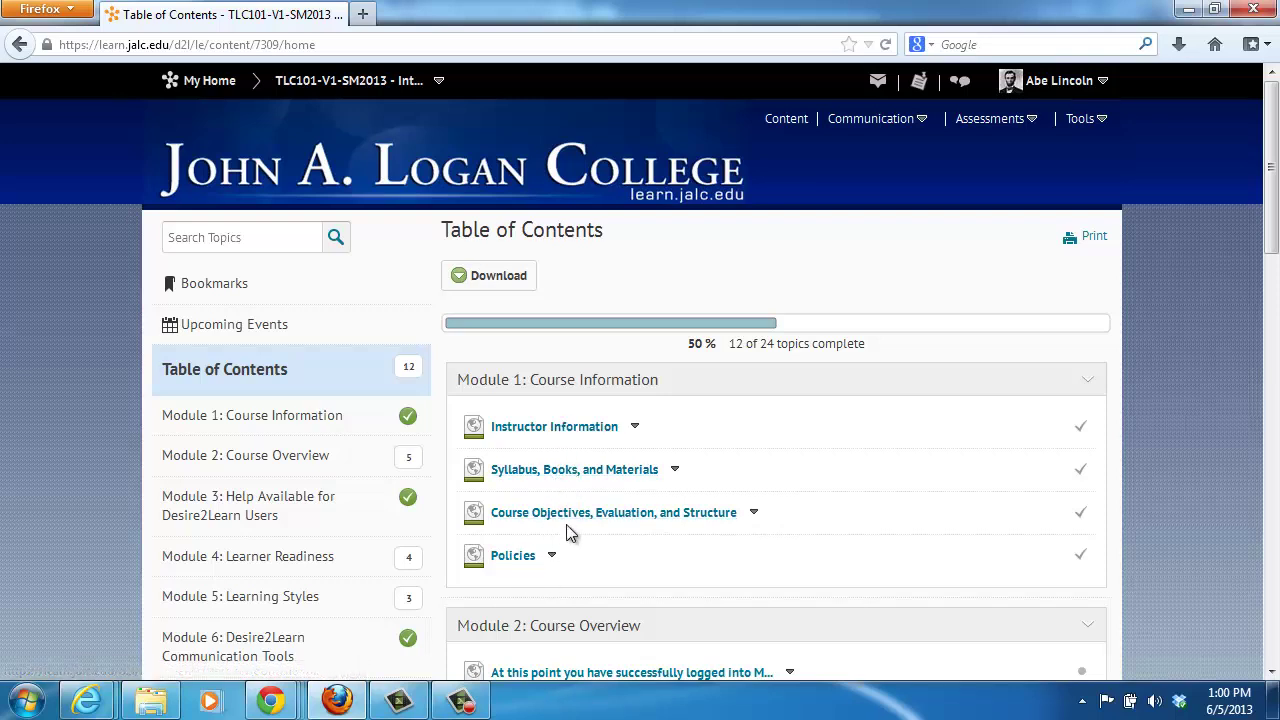
Read the Instructor Information topic, then move on to Syllabus, Books, and Materials.
left_click(553, 432)
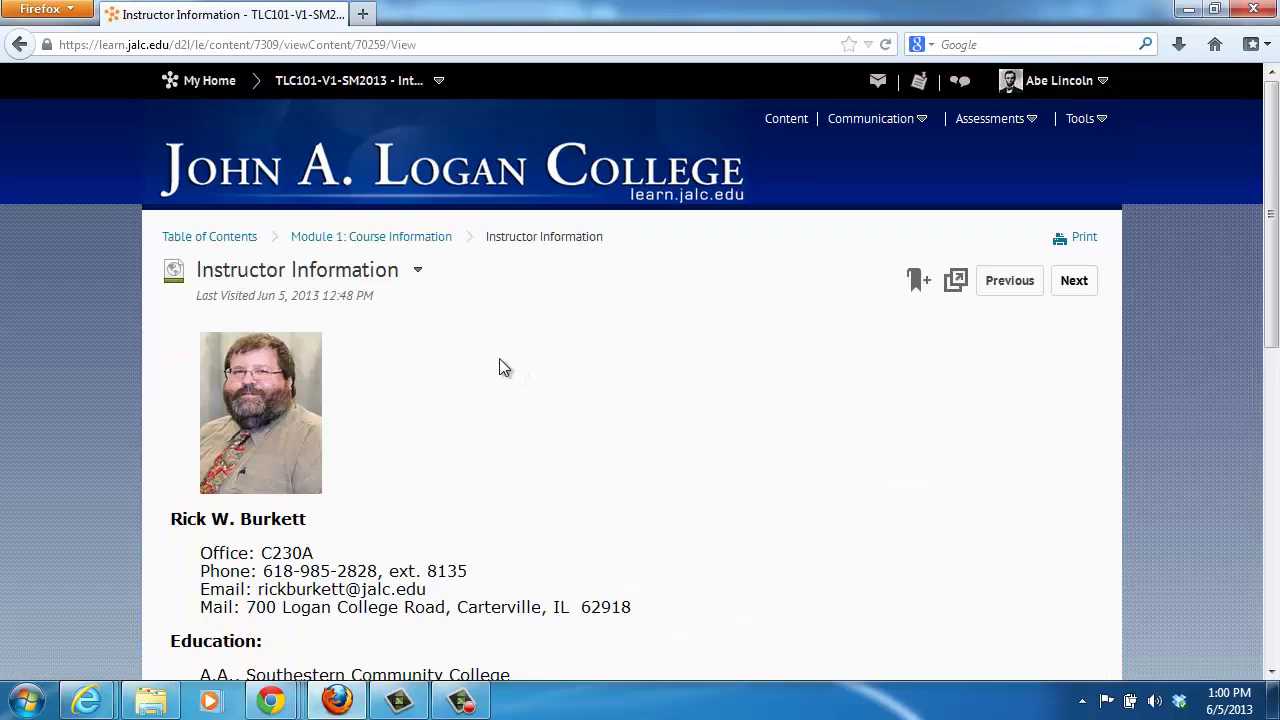
scroll(502, 367, "down", 4)
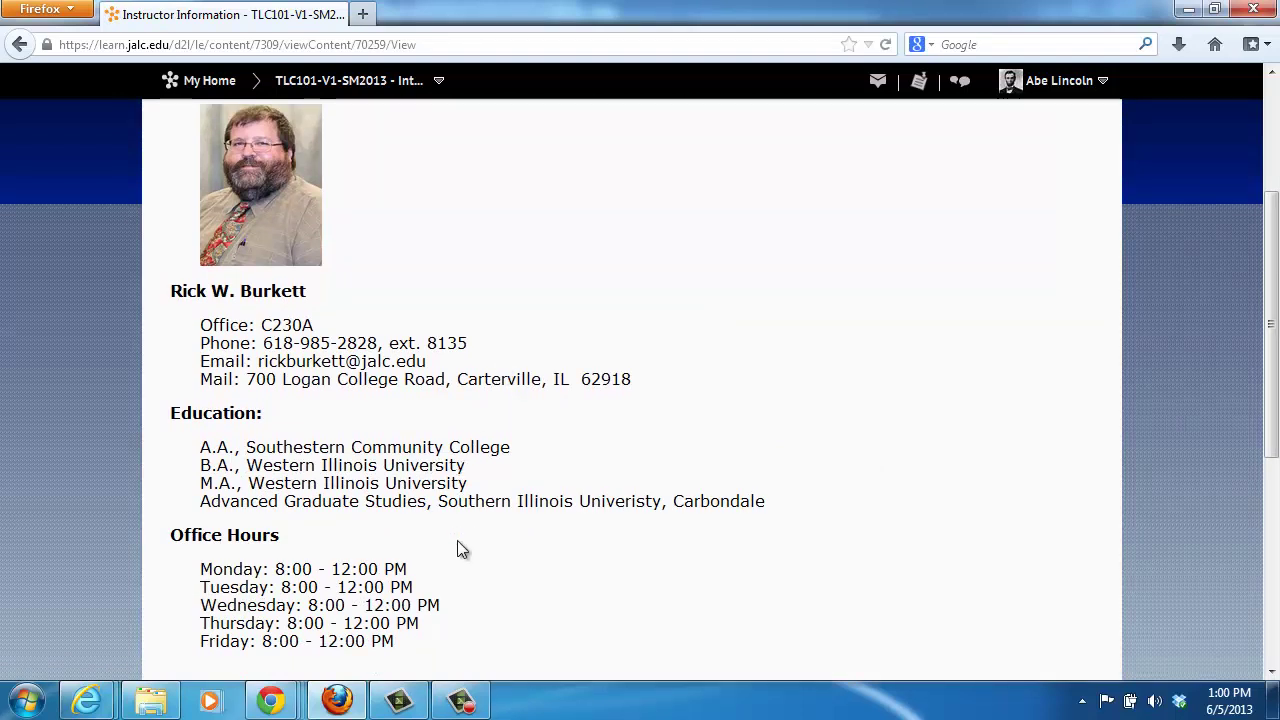
scroll(490, 578, "up", 4)
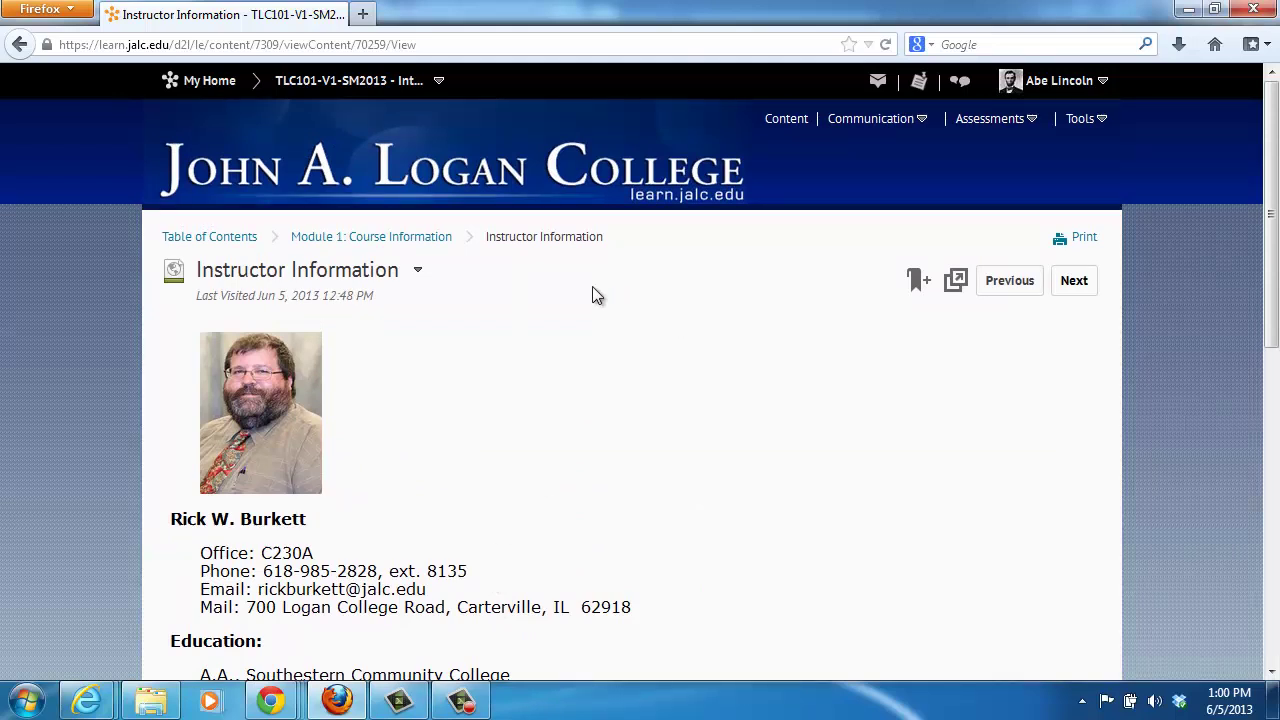
left_click(1077, 288)
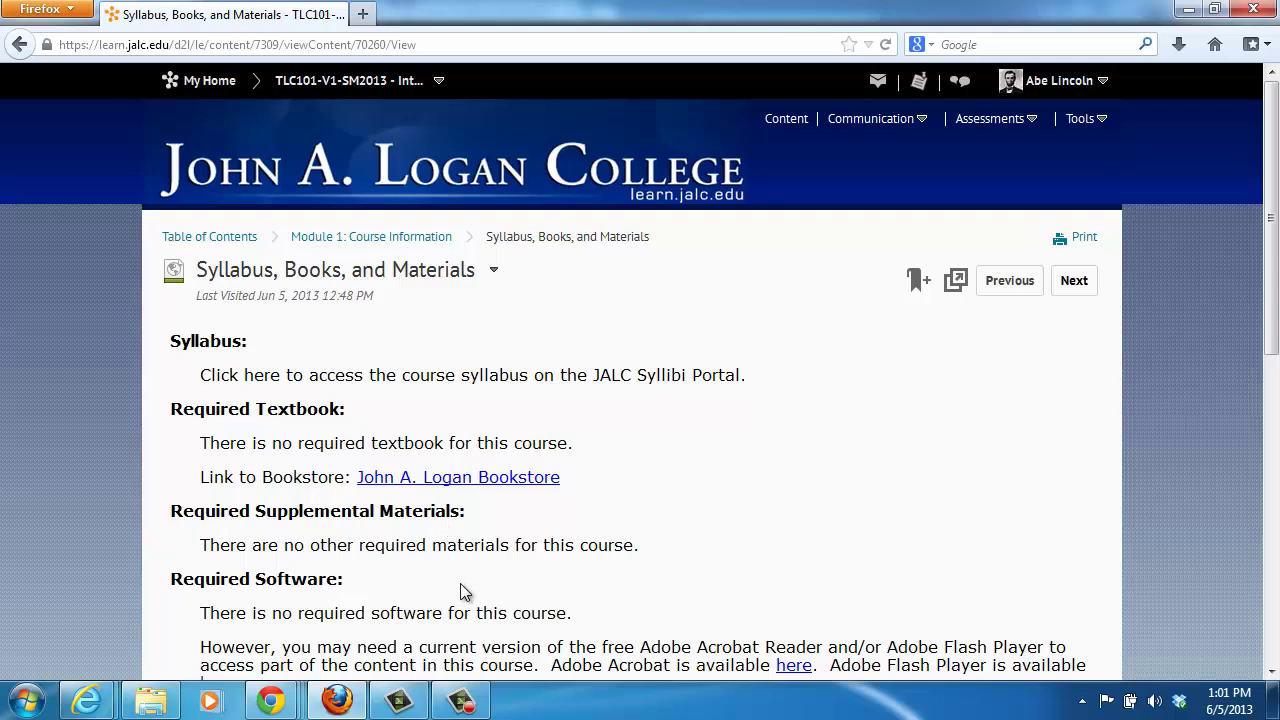
View the Module 1: Course Information overview, then return to the course homepage.
left_click(370, 238)
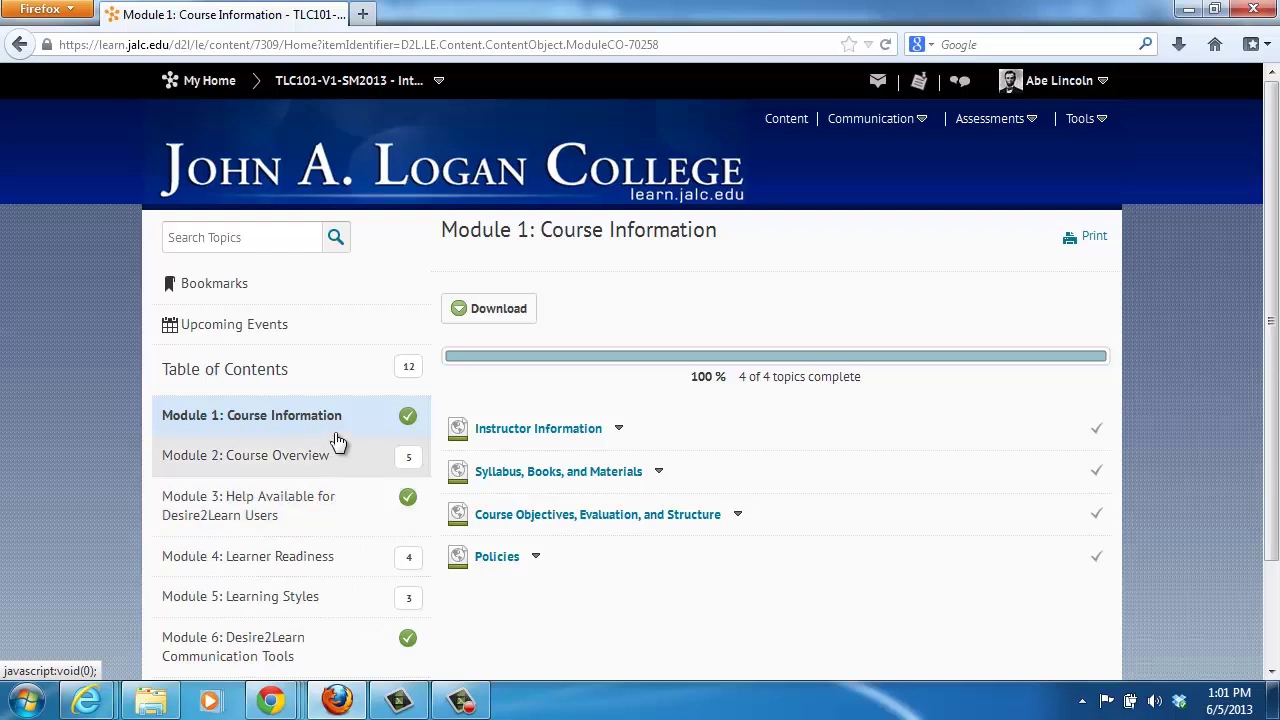
left_click(390, 80)
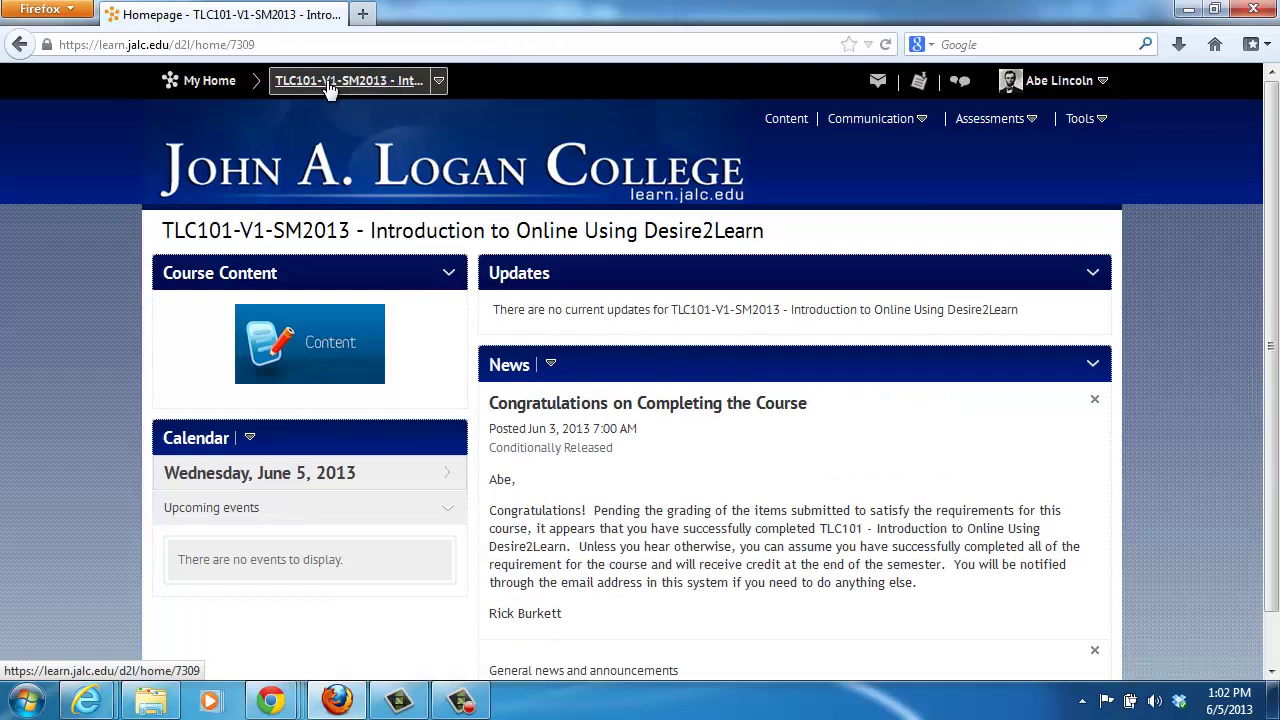
Expand the homepage calendar to show the full June 2013 month.
left_click(449, 476)
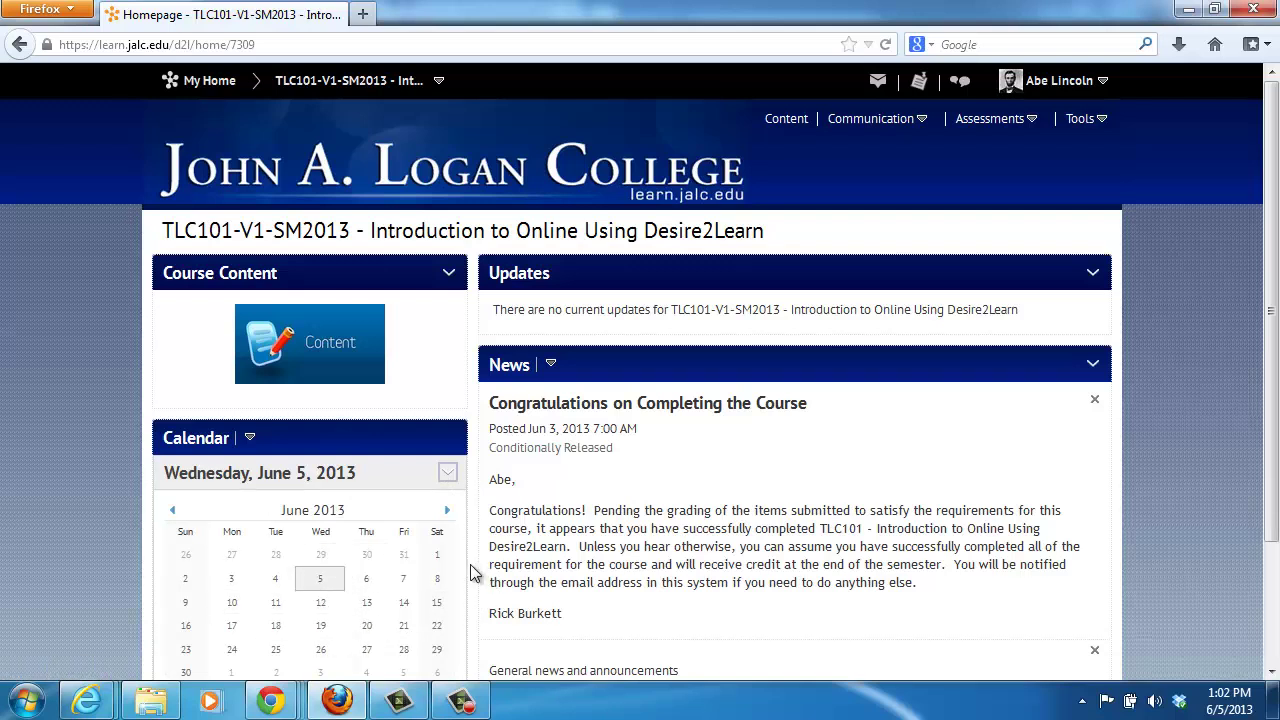
Dismiss the course-completion congratulations news item from the homepage.
scroll(473, 572, "down", 3)
scroll(470, 564, "up", 3)
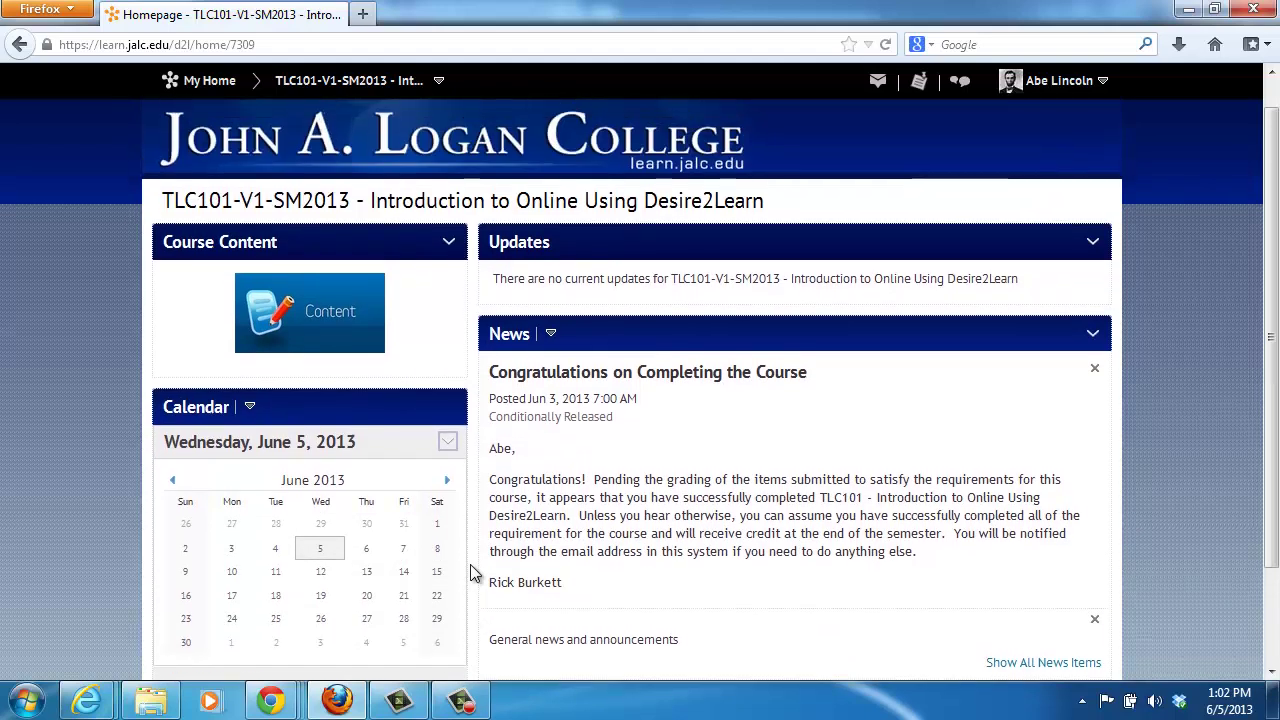
scroll(464, 615, "down", 3)
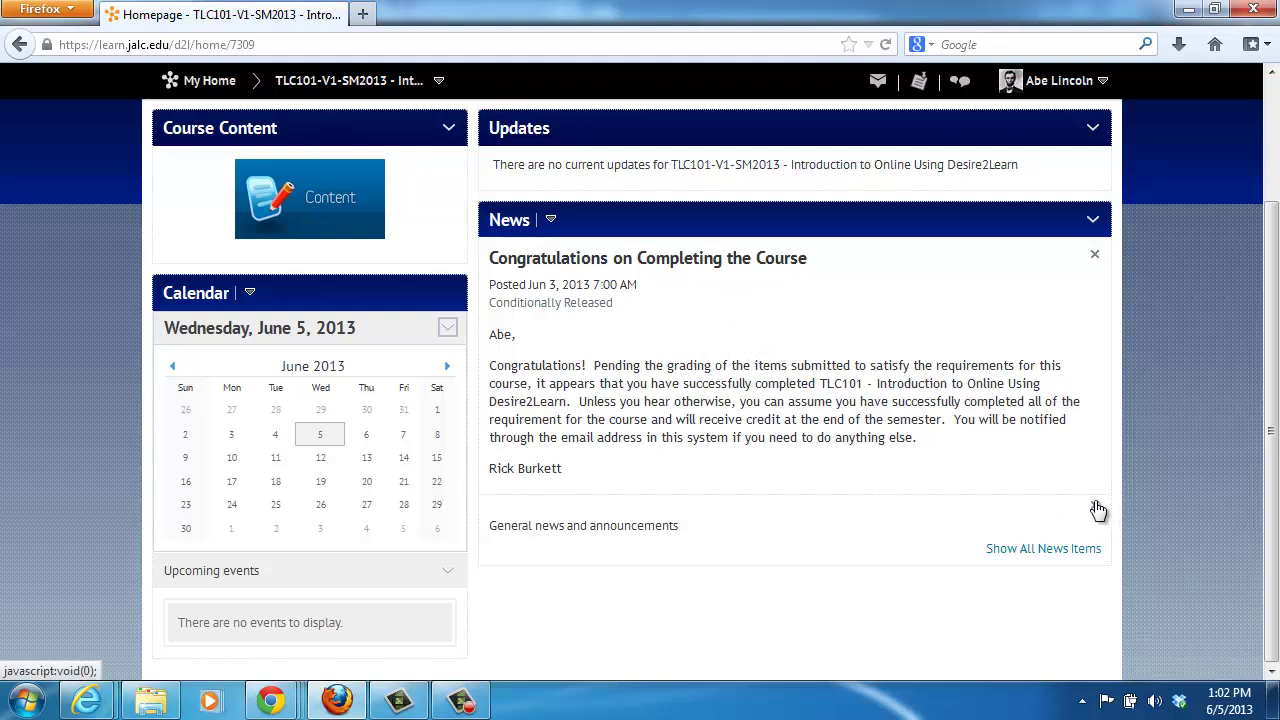
left_click(1097, 256)
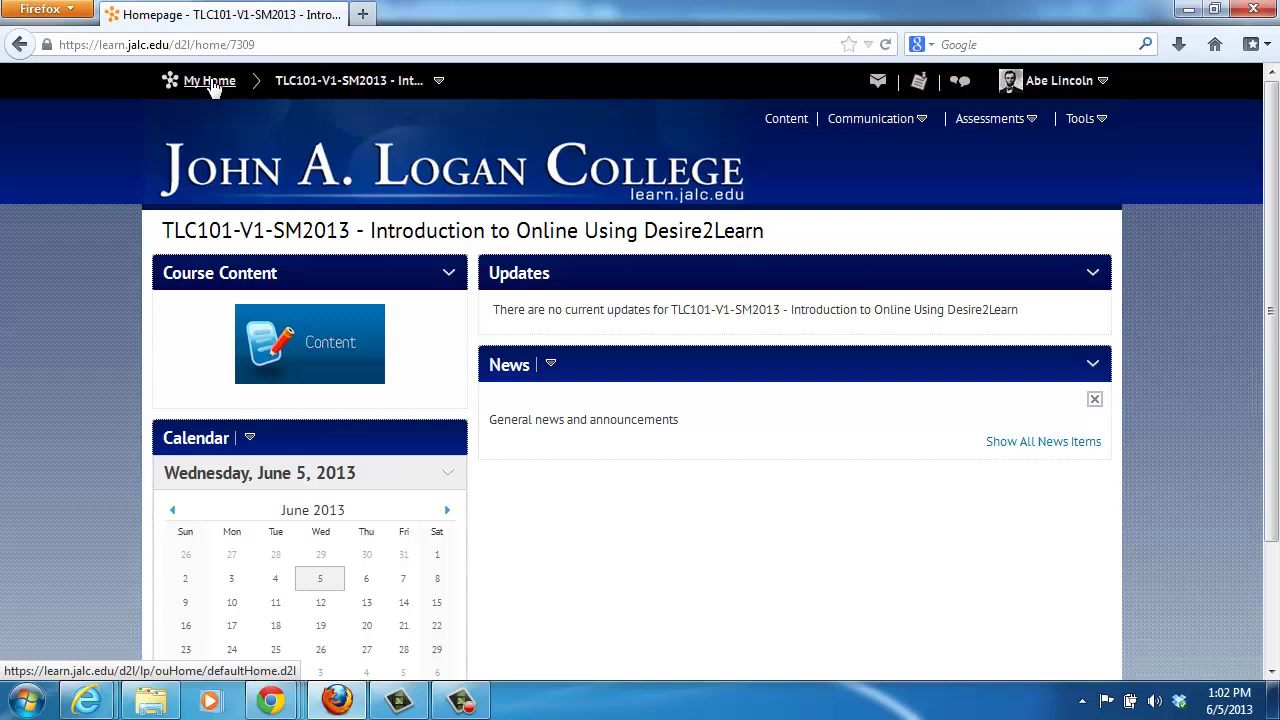
Return to My Home and collapse then re-expand the Student Desire2Learn Tour widget to its Changing the Email Address video.
left_click(211, 82)
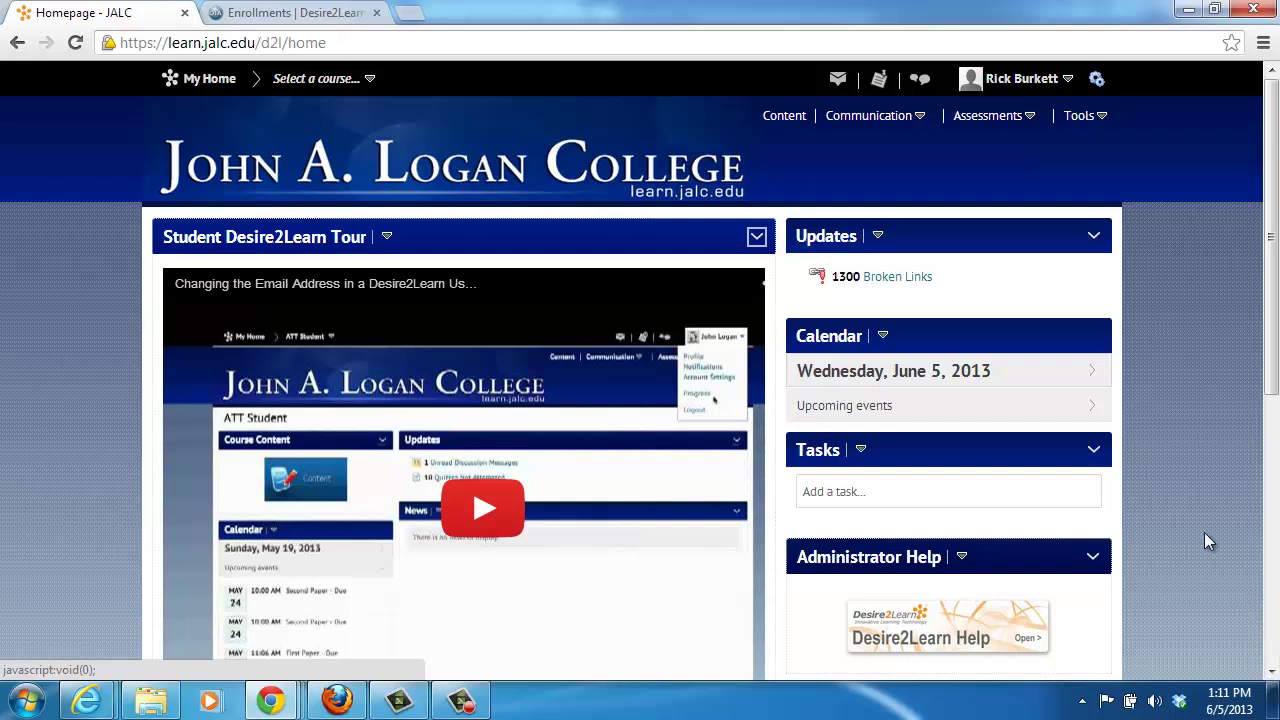
left_click(757, 240)
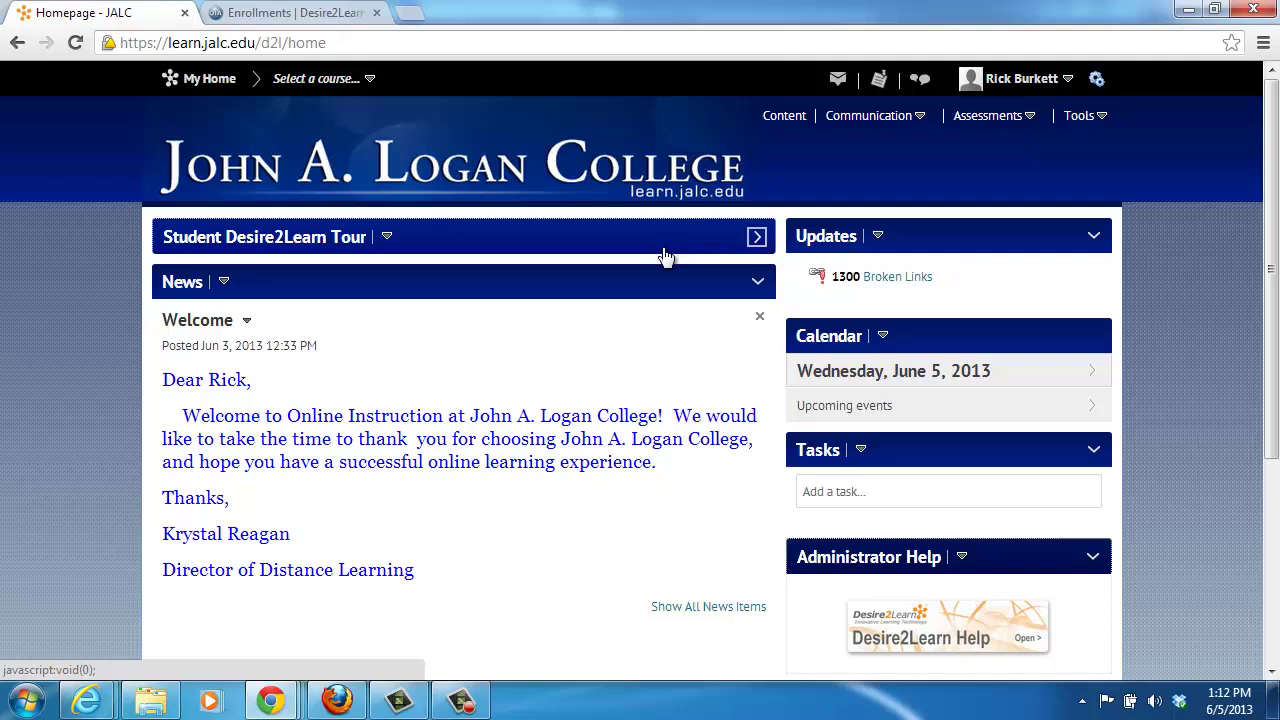
left_click(757, 240)
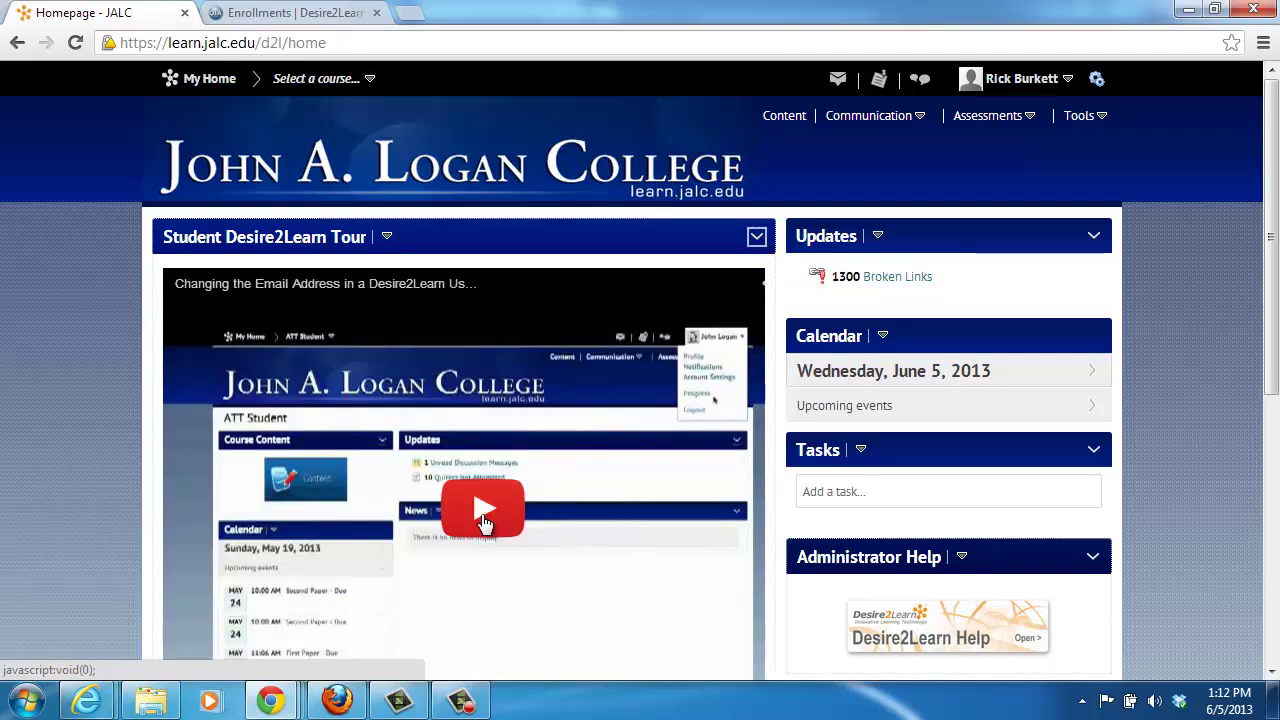